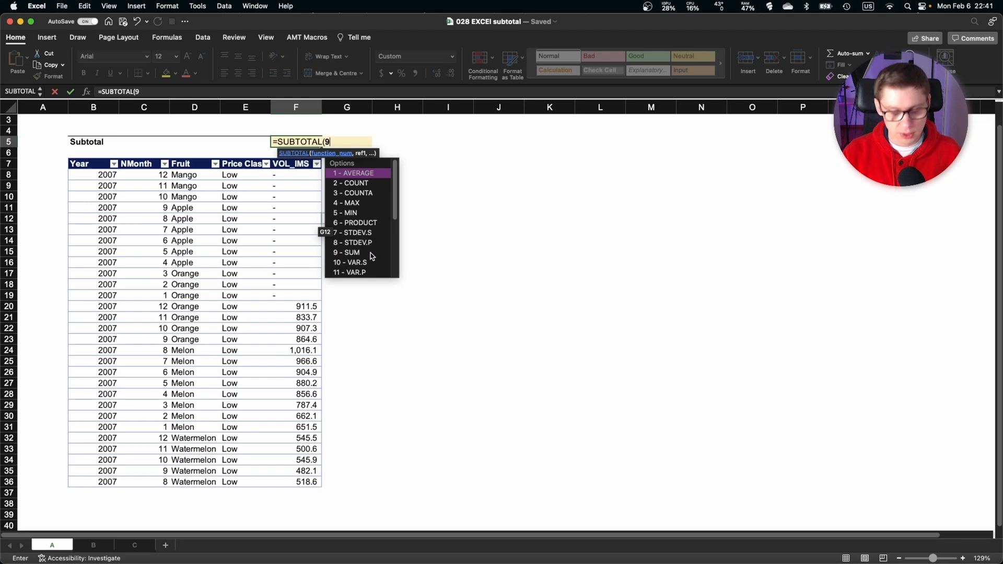
Complete the Subtotal formula in F5 as =SUBTOTAL(9,F8:F36), covering the VOL_IMS values.
{"action": "type", "text": ","}
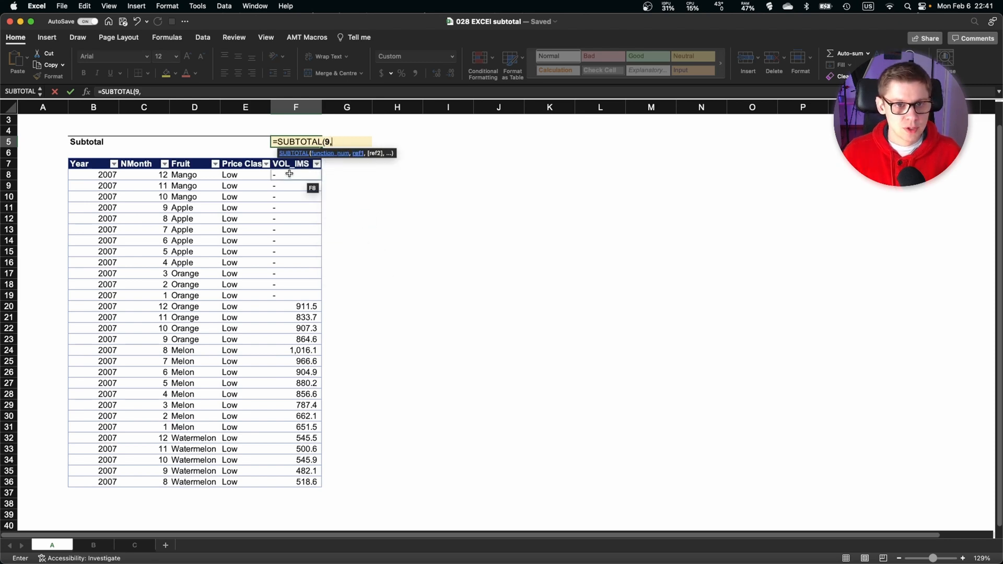
{"action": "left_click_drag", "start_coordinate": [289, 173], "coordinate": [293, 480]}
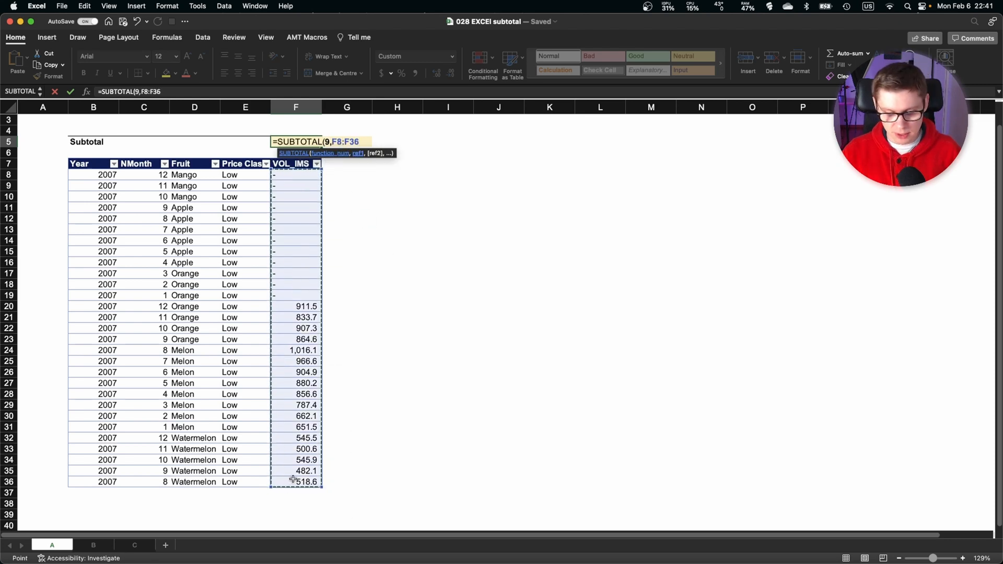
{"action": "key", "text": "Return"}
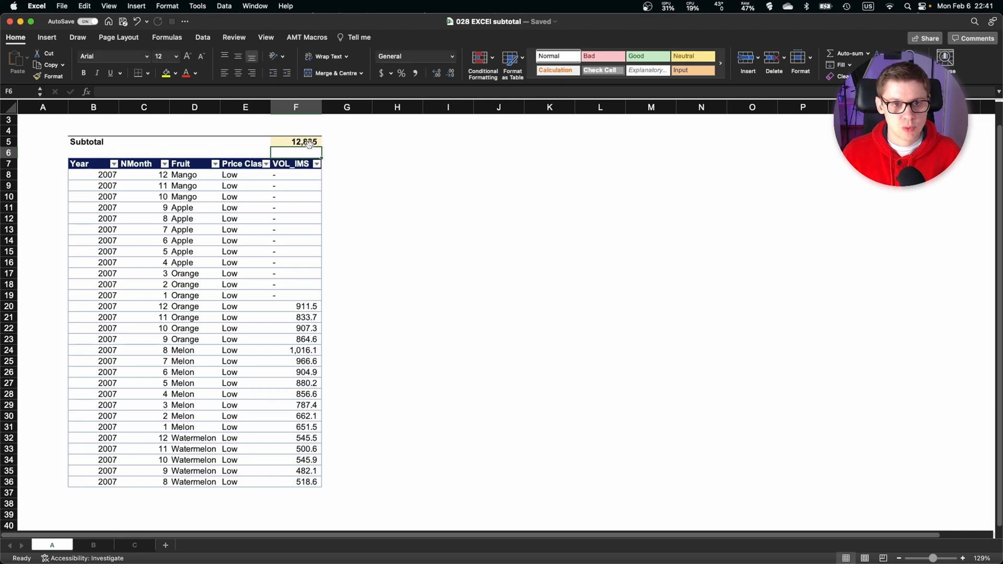
Change the function number in the Subtotal formula in F5 to 4 (MAX) and check the matching value in the VOL_IMS column.
{"action": "double_click", "coordinate": [309, 143]}
{"action": "left_click", "coordinate": [332, 143]}
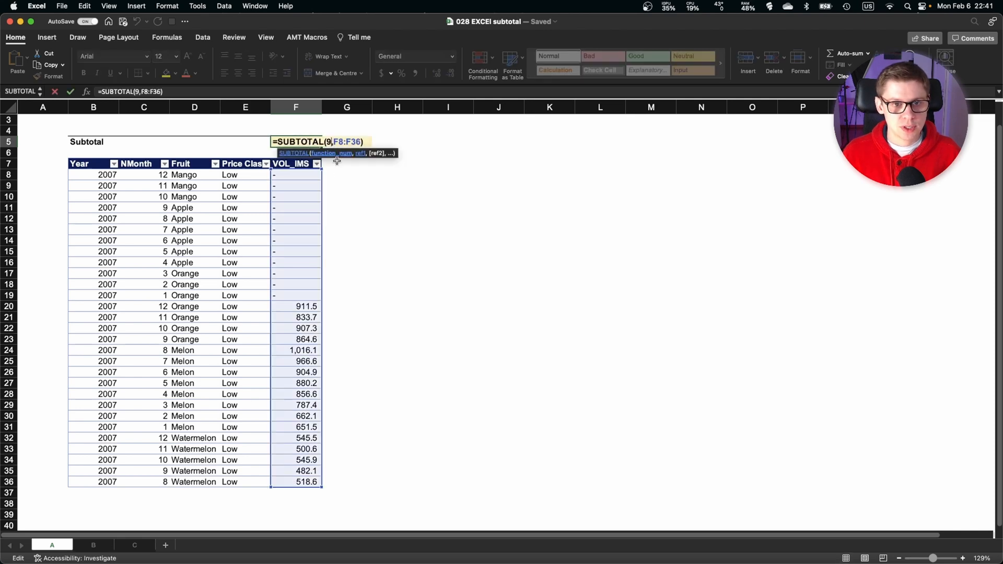
{"action": "key", "text": "BackSpace"}
{"action": "type", "text": "4"}
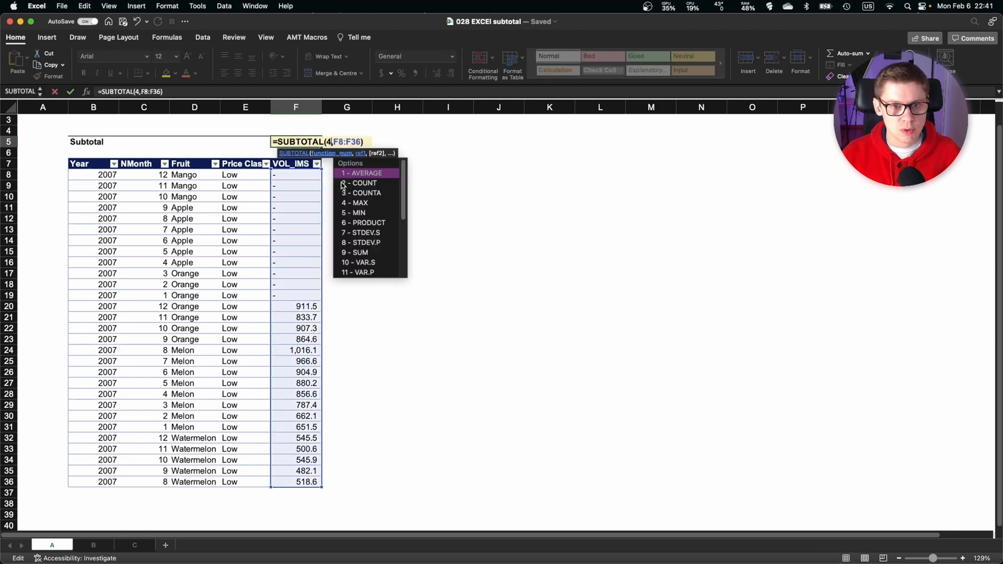
{"action": "key", "text": "ctrl+Return"}
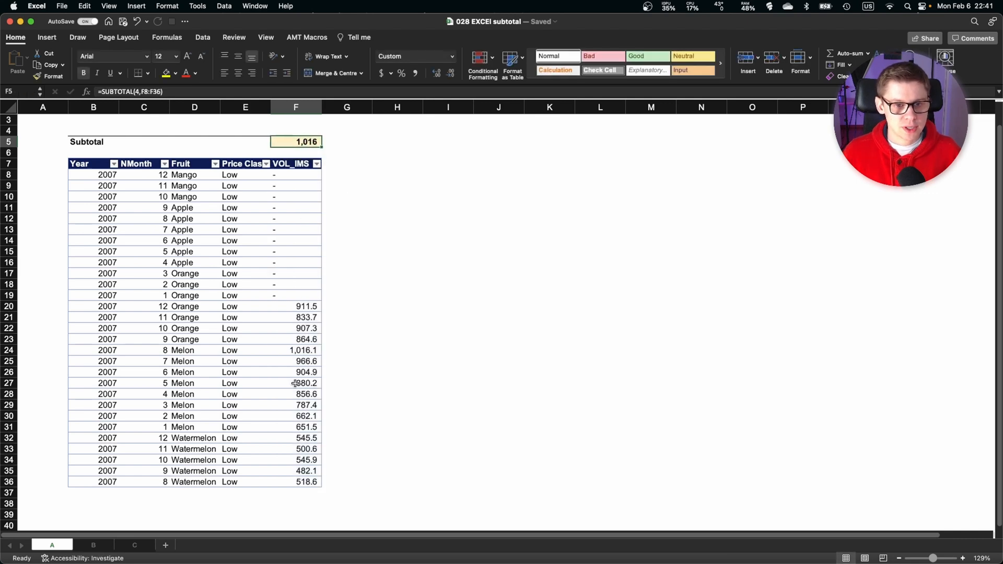
{"action": "left_click", "coordinate": [298, 347]}
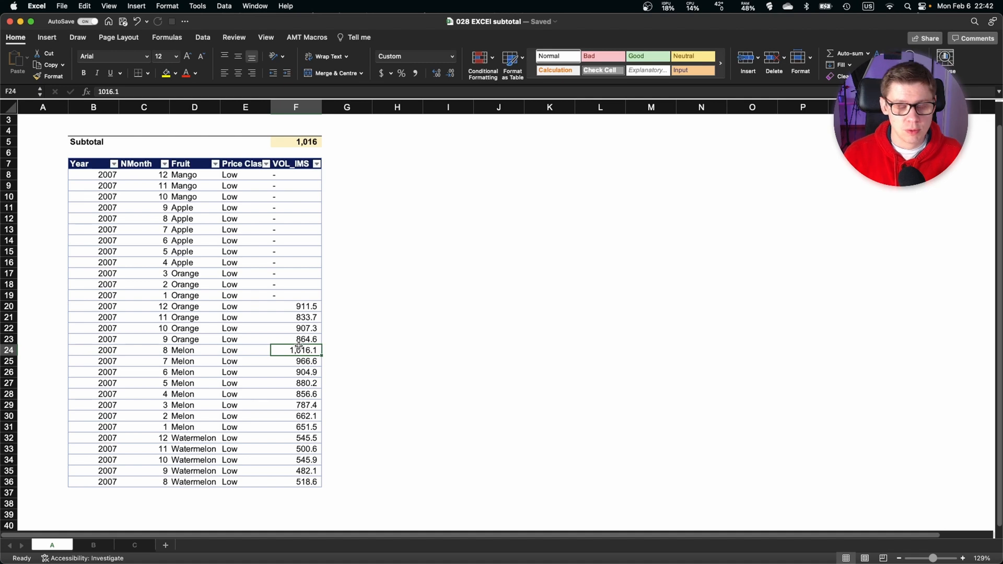
Clear the function number in the F5 Subtotal formula and browse the list of available function options.
{"action": "double_click", "coordinate": [321, 142]}
{"action": "left_click", "coordinate": [334, 142]}
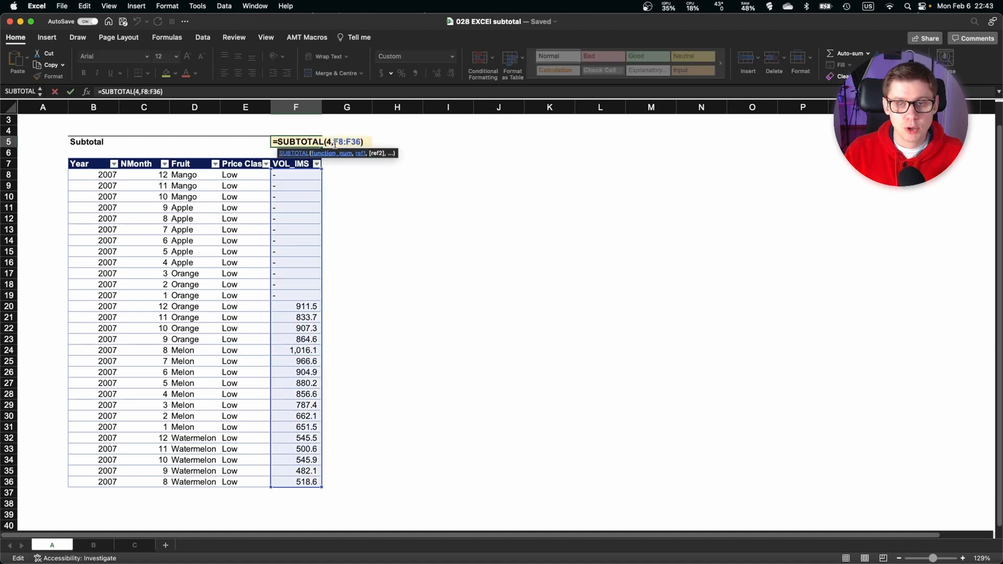
{"action": "key", "text": "BackSpace"}
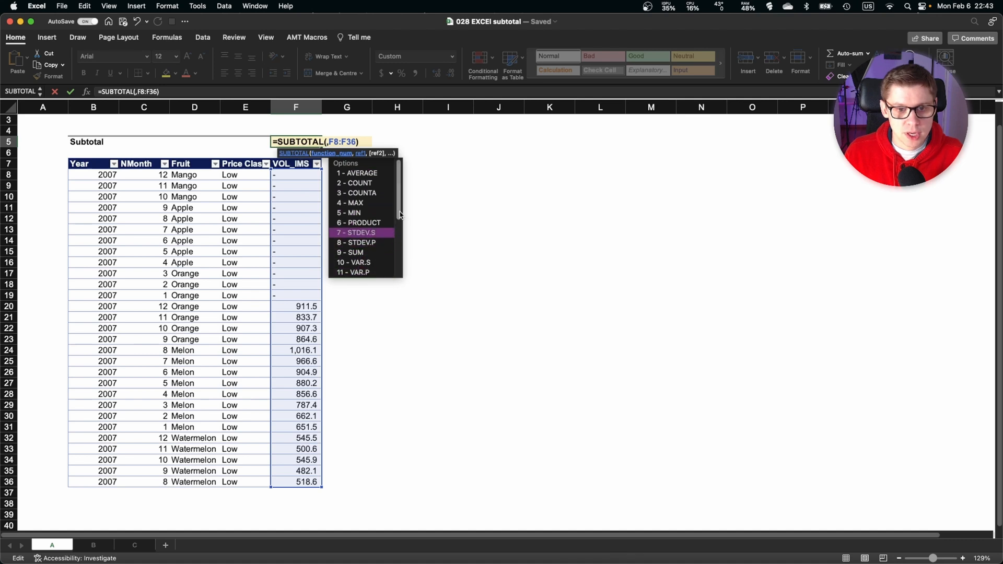
{"action": "scroll", "coordinate": [400, 214], "scroll_direction": "down", "scroll_amount": 5}
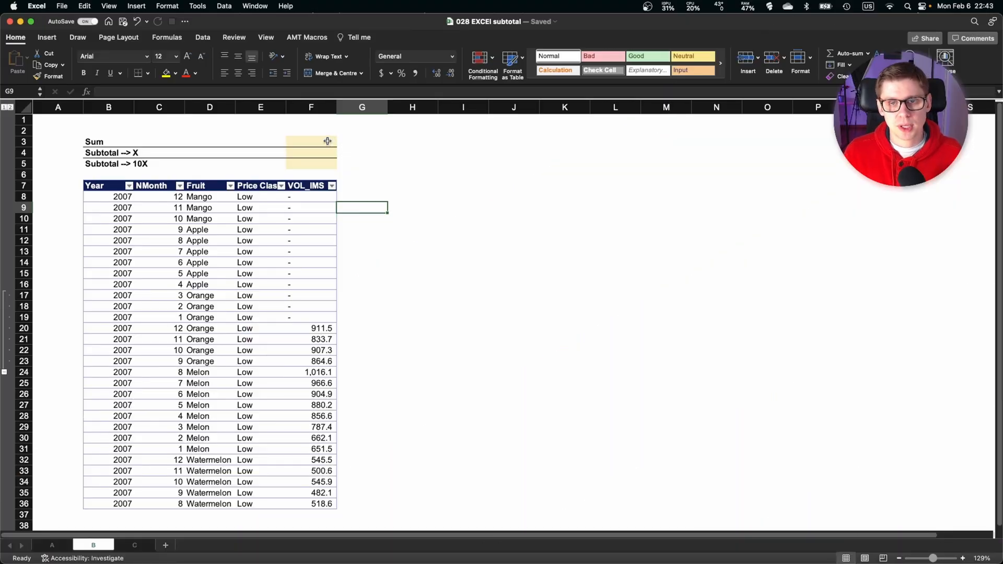
Enter =SUM(F8:F36) in the Sum cell F3 on sheet B.
{"action": "left_click", "coordinate": [327, 141]}
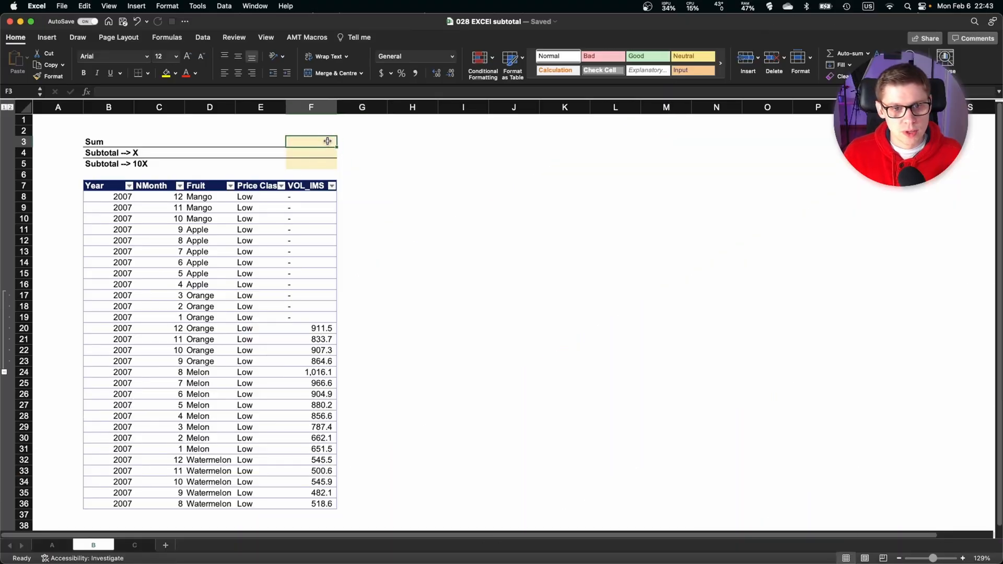
{"action": "left_click", "coordinate": [311, 152]}
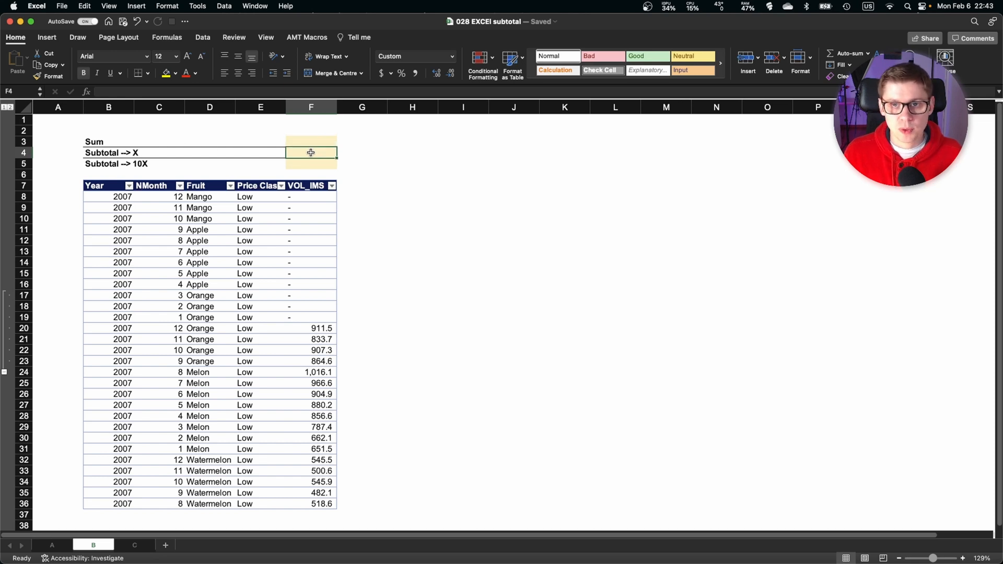
{"action": "left_click", "coordinate": [312, 140]}
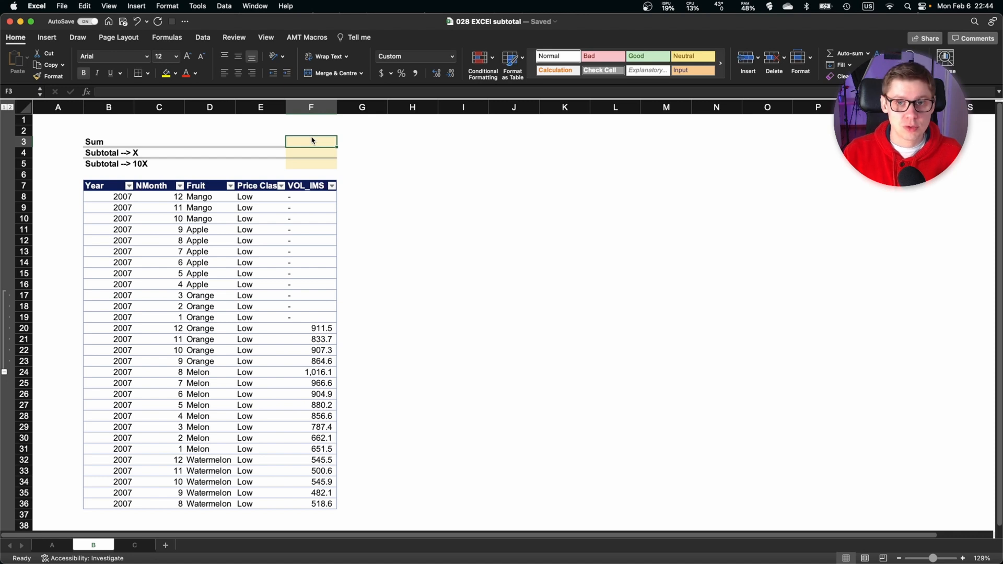
{"action": "type", "text": "=su"}
{"action": "key", "text": "Tab"}
{"action": "key", "text": "Down"}
{"action": "key", "text": "Down"}
{"action": "key", "text": "Down"}
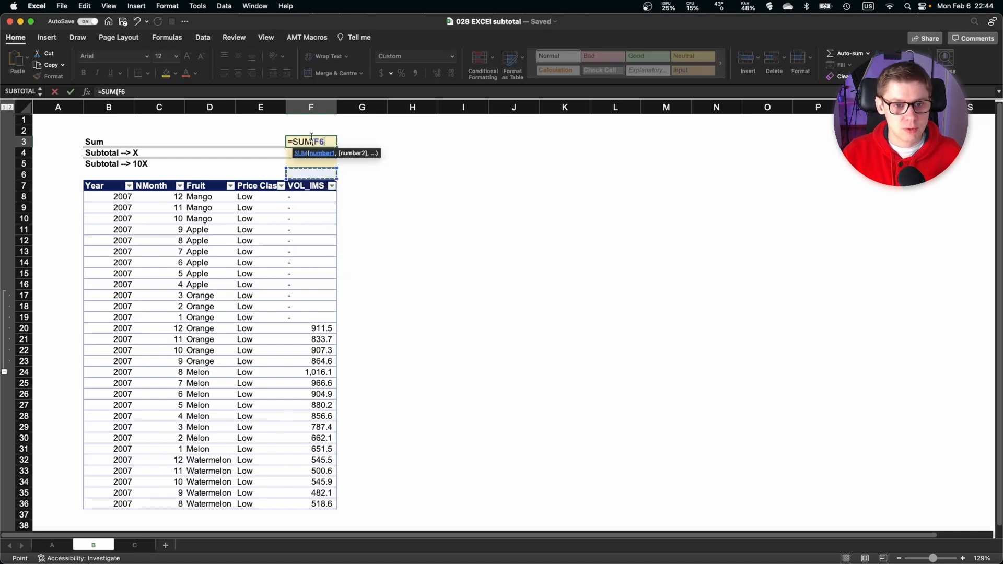
{"action": "key", "text": "ctrl+shift+Down"}
{"action": "key", "text": "ctrl+shift+Down"}
{"action": "key", "text": "Return"}
Enter =SUBTOTAL(9,F8:F36) in the "Subtotal --> X" cell F4.
{"action": "type", "text": "=sub"}
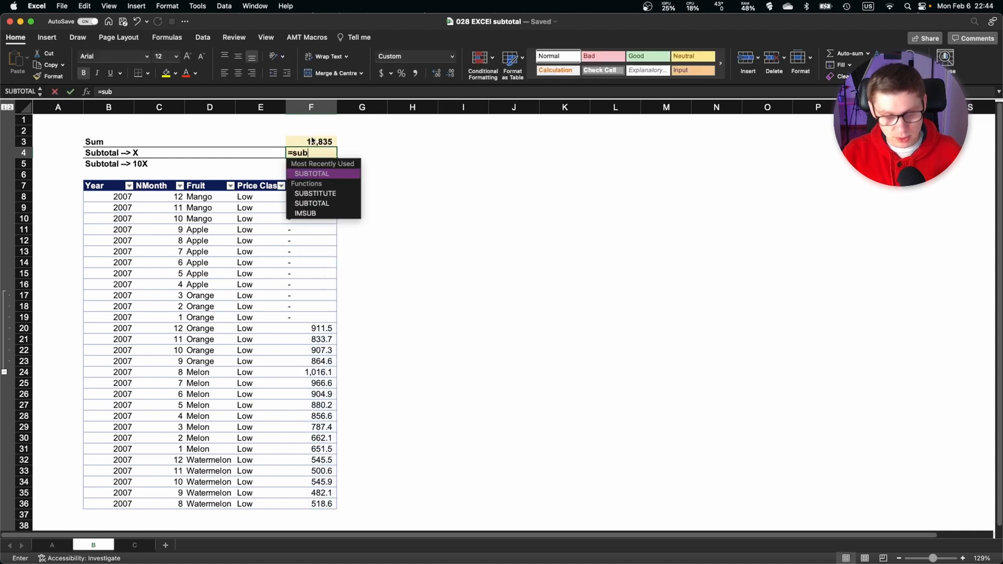
{"action": "key", "text": "Tab"}
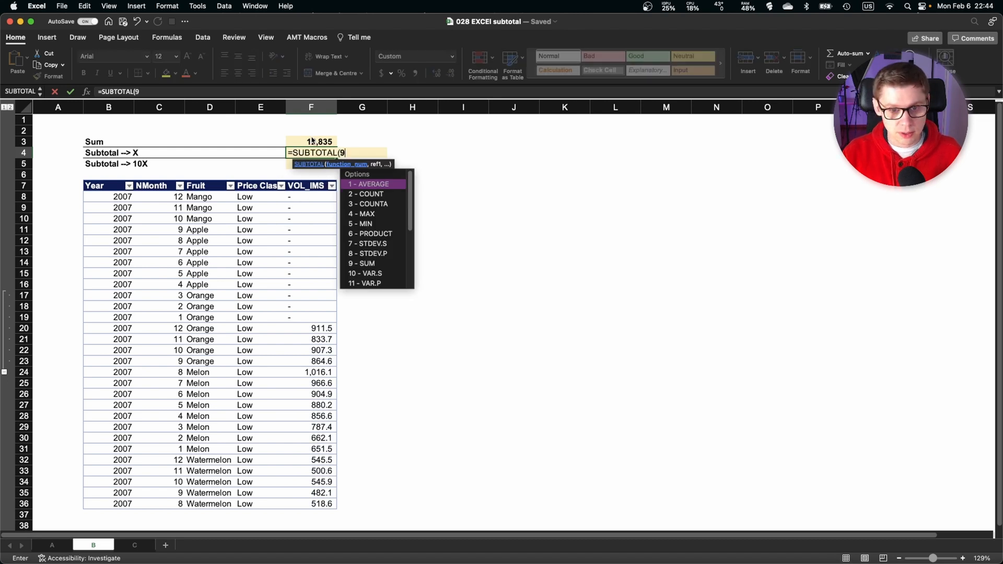
{"action": "type", "text": "9,"}
{"action": "key", "text": "Down"}
{"action": "key", "text": "Down"}
{"action": "key", "text": "Down"}
{"action": "key", "text": "ctrl+shift+Down"}
{"action": "key", "text": "Return"}
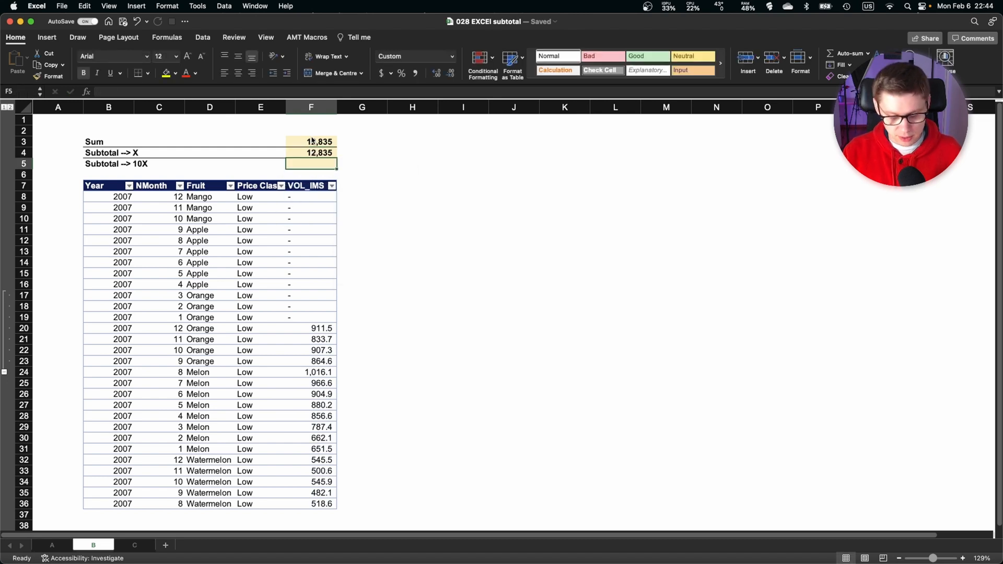
Enter =SUBTOTAL(109,F8:F36) in the "Subtotal --> 10X" cell F5 and compare the three totals in F3:F5.
{"action": "type", "text": "=sub"}
{"action": "key", "text": "Tab"}
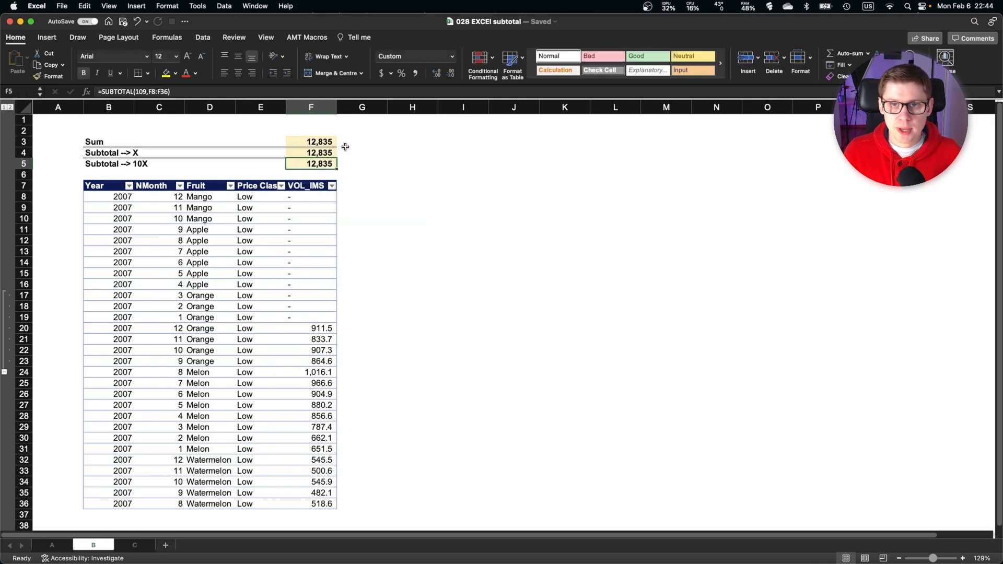
{"action": "left_click_drag", "start_coordinate": [301, 142], "coordinate": [304, 163]}
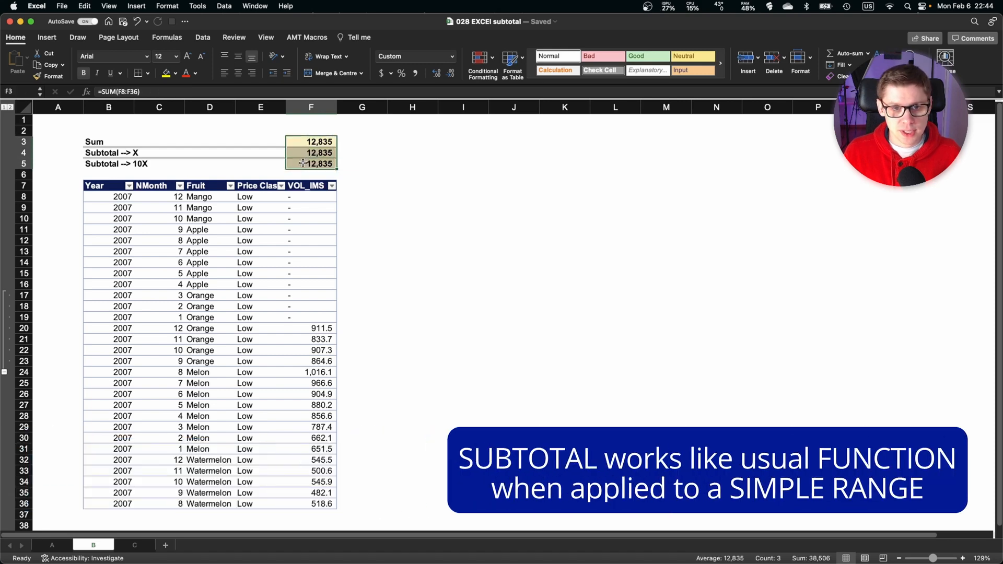
{"action": "left_click", "coordinate": [259, 162]}
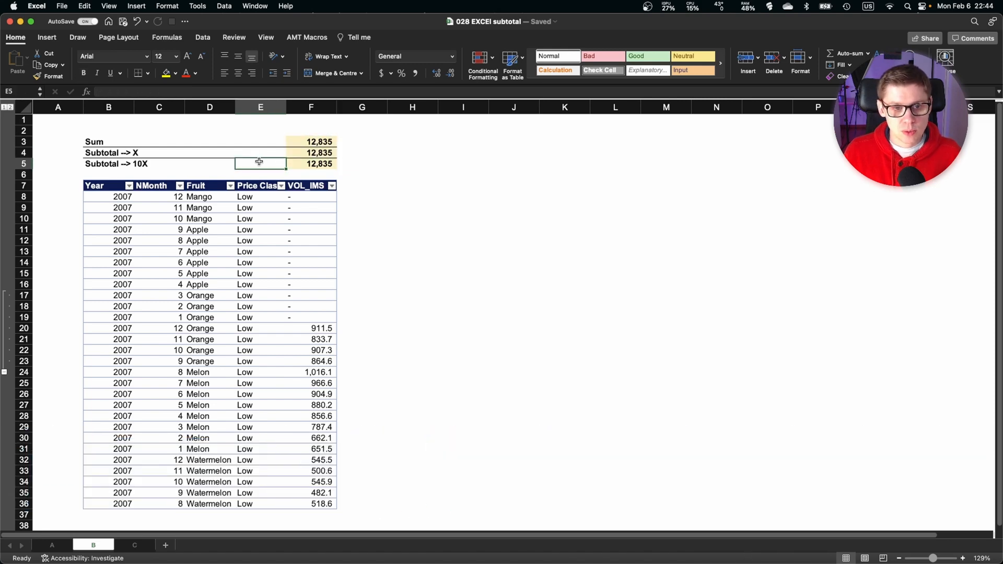
Filter the Fruit column to Melon and Orange only, and compare the Sum cell with the two Subtotal cells.
{"action": "left_click", "coordinate": [230, 186]}
{"action": "left_click", "coordinate": [263, 310]}
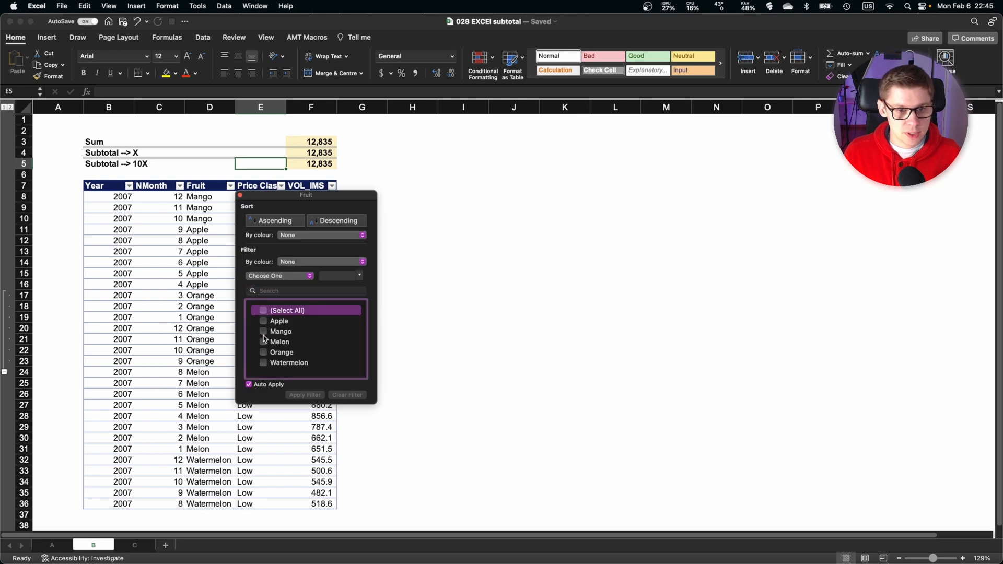
{"action": "left_click", "coordinate": [264, 342]}
{"action": "left_click", "coordinate": [264, 378]}
{"action": "left_click", "coordinate": [325, 138]}
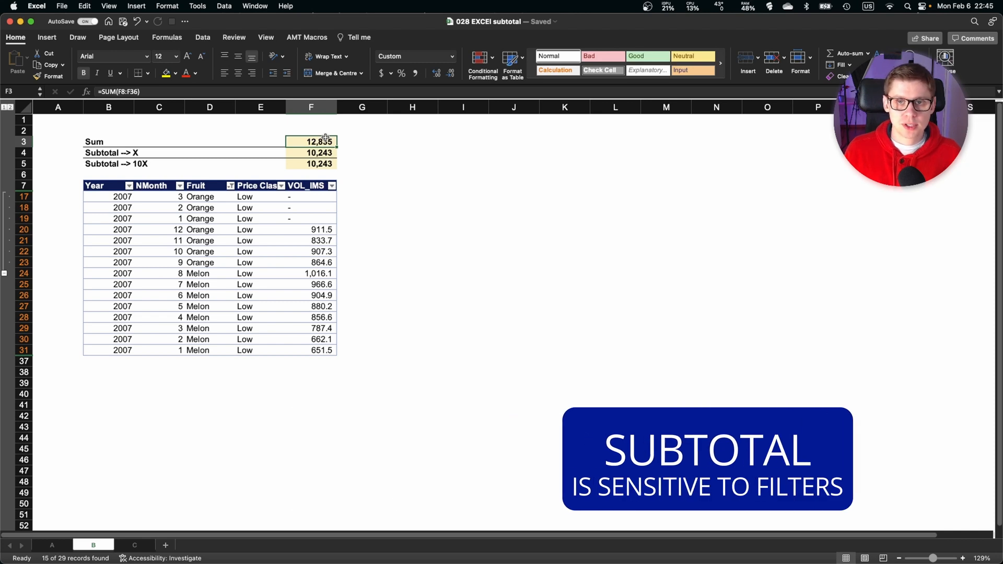
{"action": "left_click_drag", "start_coordinate": [324, 153], "coordinate": [325, 164]}
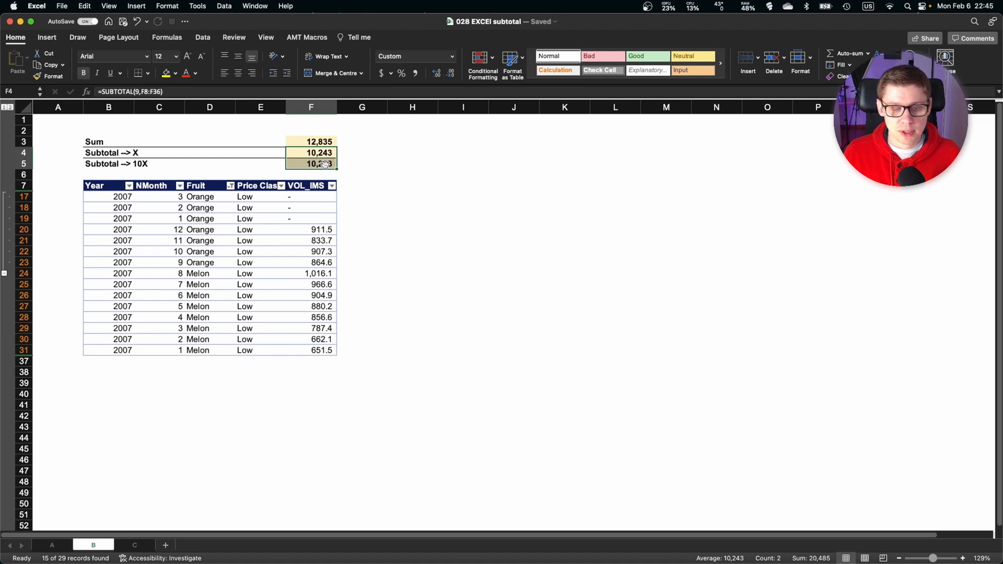
{"action": "left_click", "coordinate": [260, 164]}
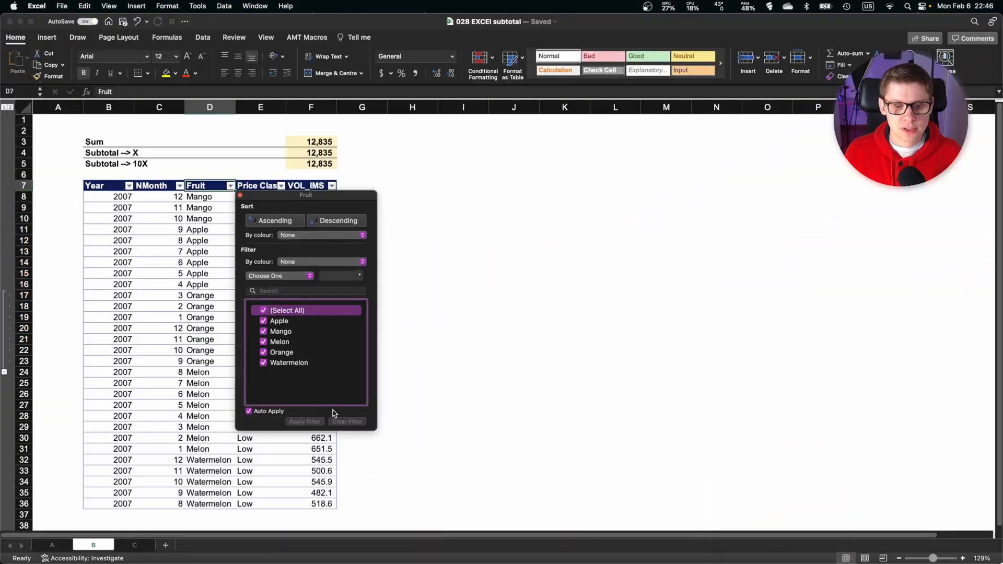
{"action": "left_click", "coordinate": [447, 394]}
Collapse the grouped rows 17 to 23 and compare the Sum cell with the two Subtotal cells.
{"action": "left_click", "coordinate": [210, 263]}
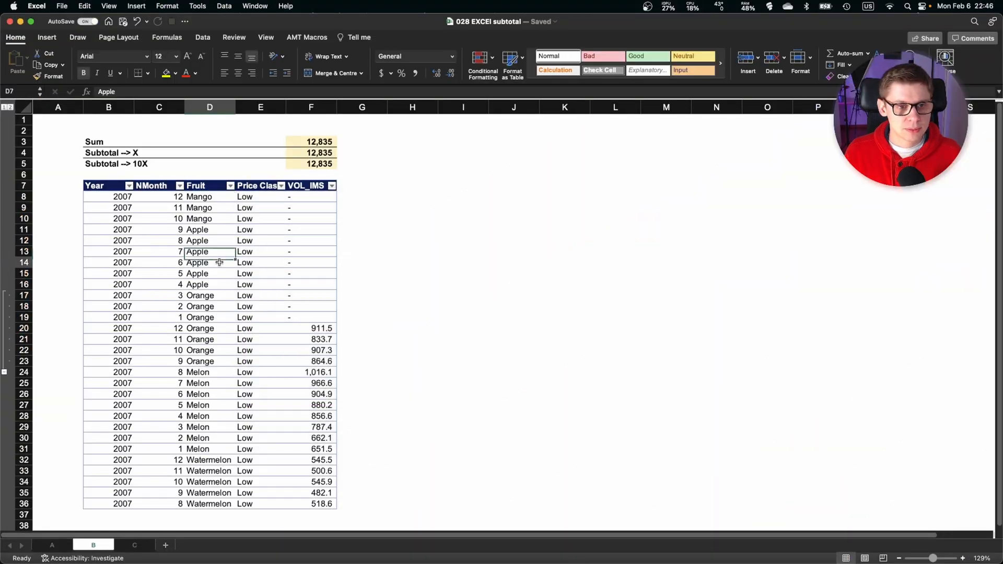
{"action": "left_click", "coordinate": [4, 372]}
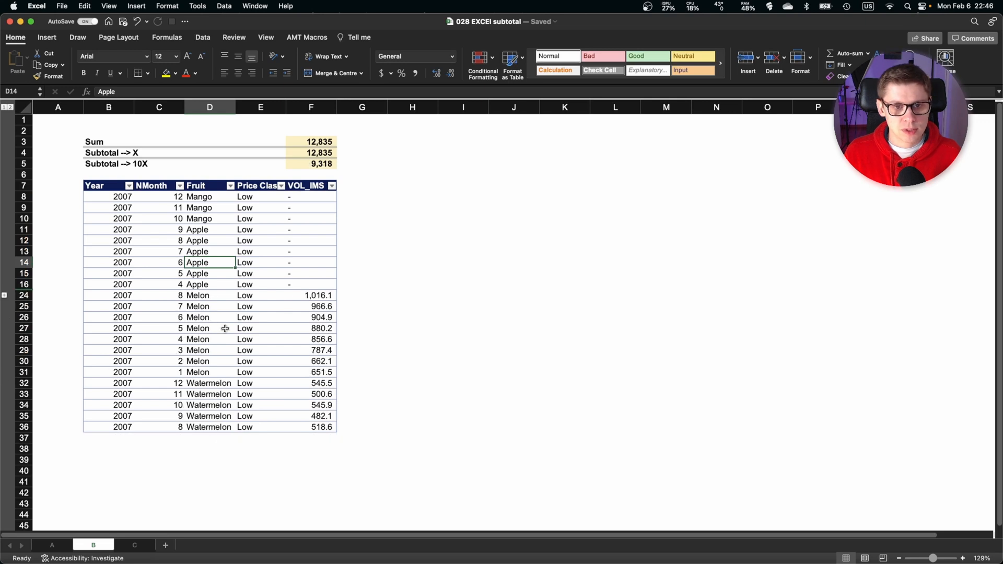
{"action": "left_click", "coordinate": [338, 154]}
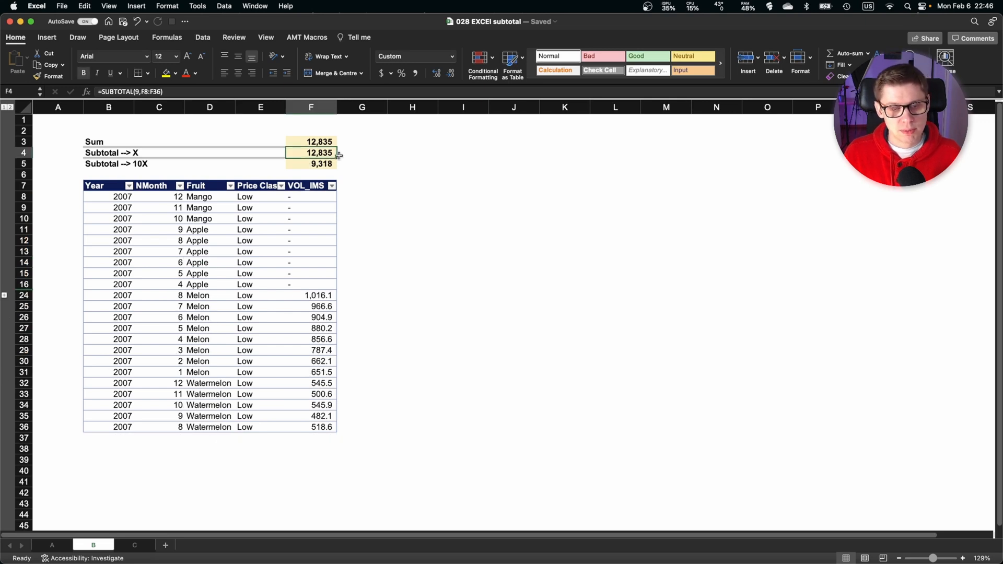
{"action": "left_click_drag", "start_coordinate": [334, 142], "coordinate": [335, 157]}
{"action": "left_click", "coordinate": [335, 163]}
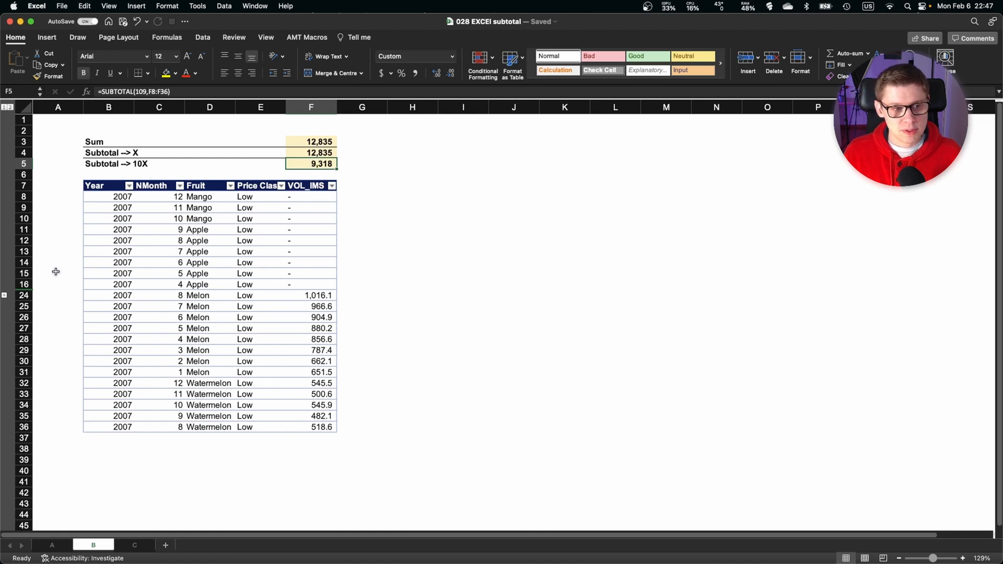
{"action": "left_click", "coordinate": [296, 210]}
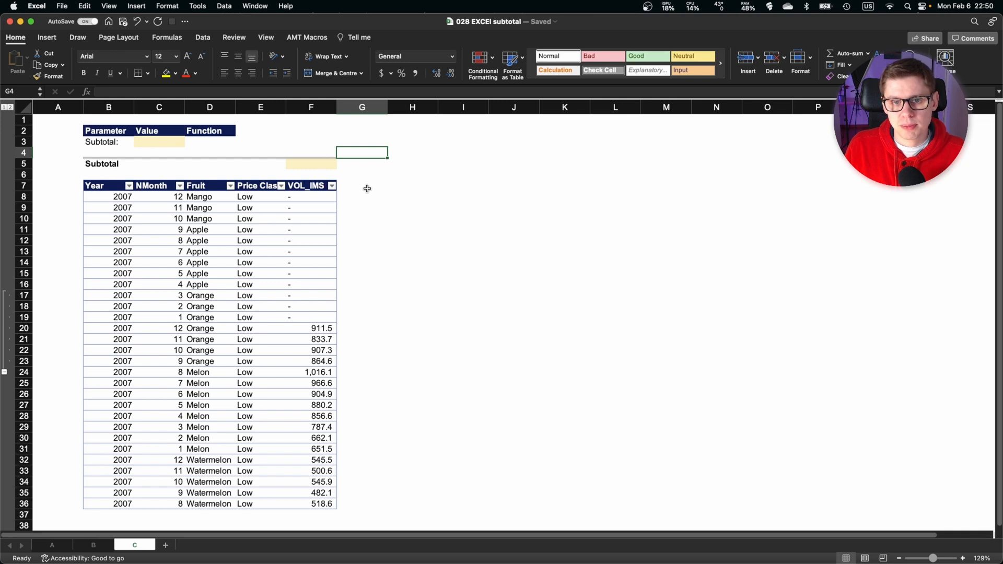
Enter =SUBTOTAL(9,F8:F36) in the Subtotal cell F5 on sheet C.
{"action": "left_click", "coordinate": [315, 164]}
{"action": "type", "text": "=sub"}
{"action": "key", "text": "Tab"}
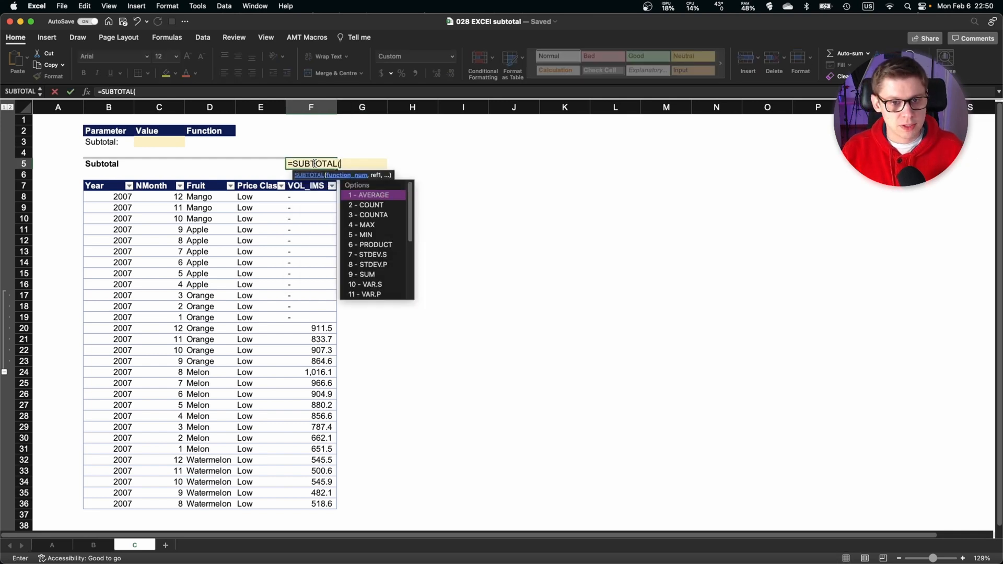
{"action": "type", "text": "9,"}
{"action": "key", "text": "Down"}
{"action": "key", "text": "Down"}
{"action": "key", "text": "Down"}
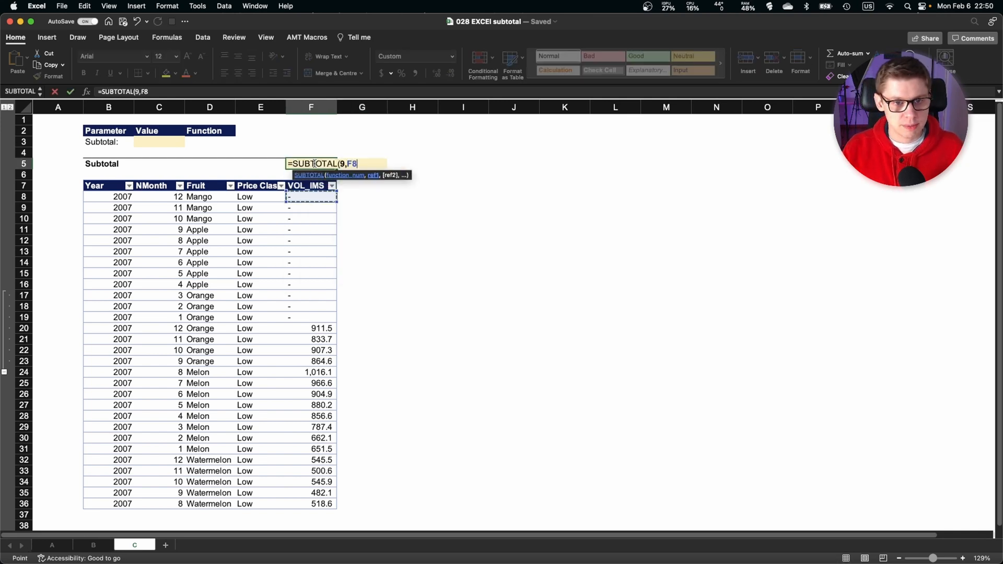
{"action": "key", "text": "ctrl+shift+Down"}
{"action": "type", "text": ")"}
{"action": "key", "text": "Return"}
{"action": "key", "text": "Up"}
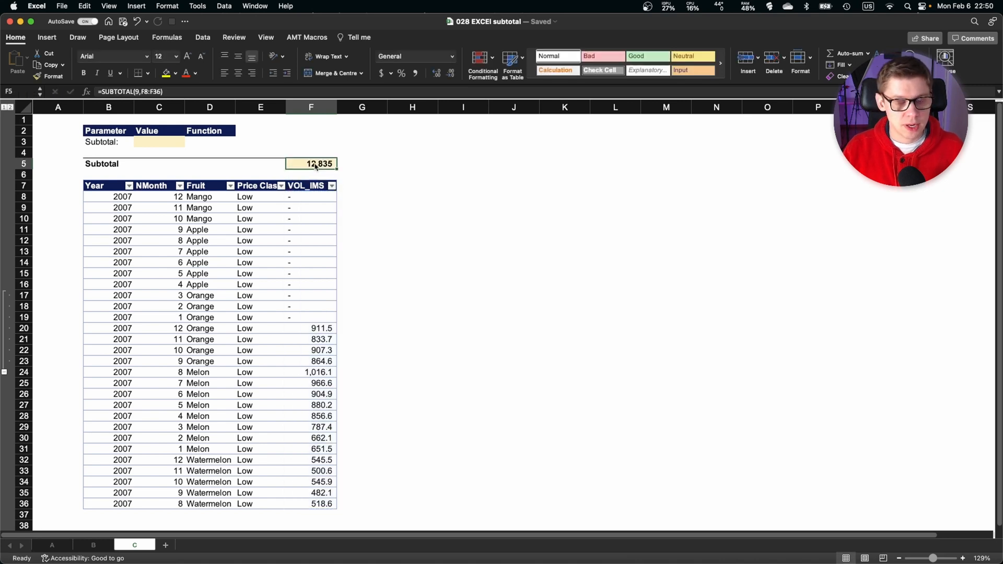
Start a supporting table of function indexes by entering 1, 4 and 9 in cells H3 to H5.
{"action": "key", "text": "Right"}
{"action": "key", "text": "Right"}
{"action": "key", "text": "Right"}
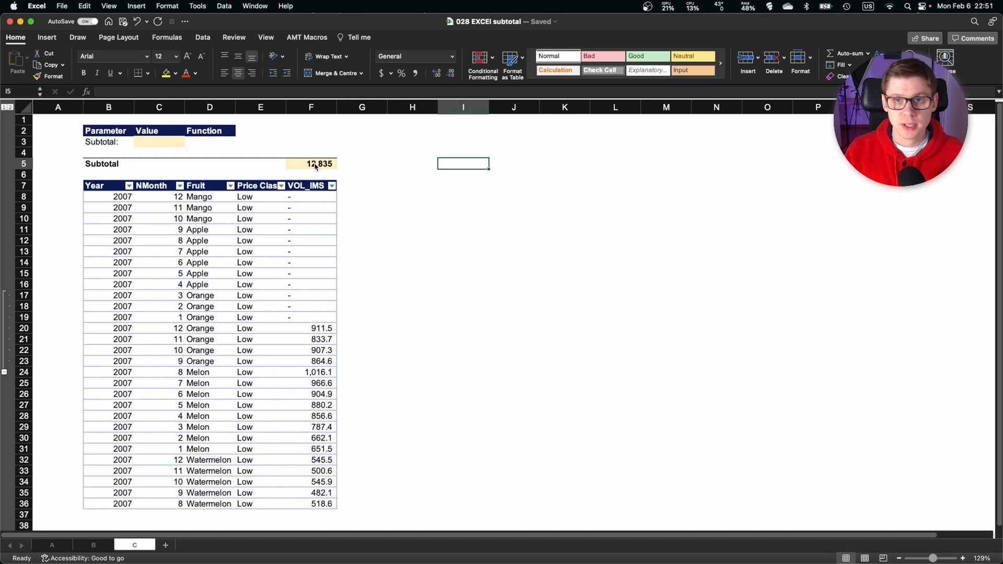
{"action": "key", "text": "Left"}
{"action": "key", "text": "Up"}
{"action": "key", "text": "Up"}
{"action": "type", "text": "1"}
{"action": "key", "text": "Return"}
{"action": "type", "text": "4"}
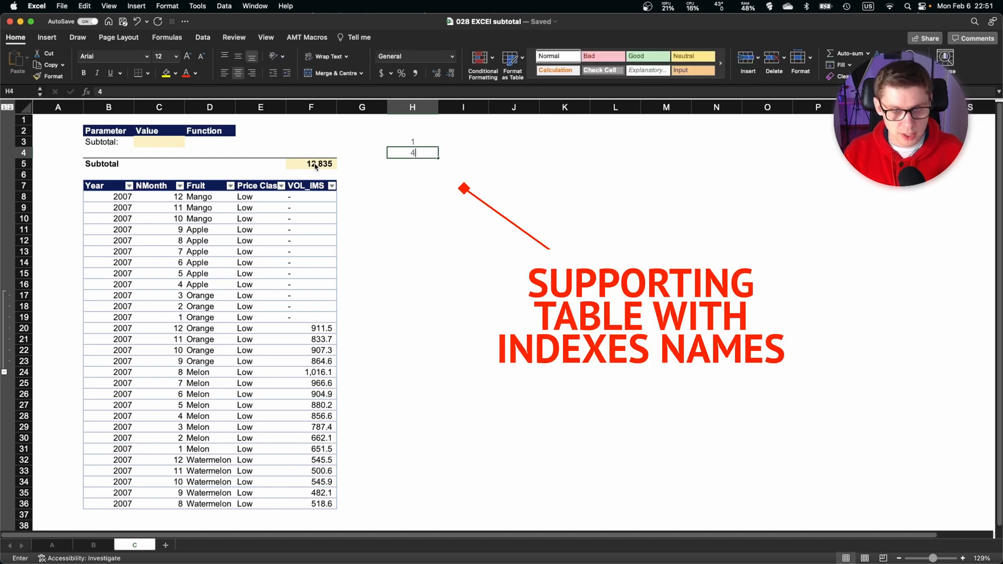
{"action": "key", "text": "Return"}
{"action": "type", "text": "9"}
{"action": "key", "text": "Return"}
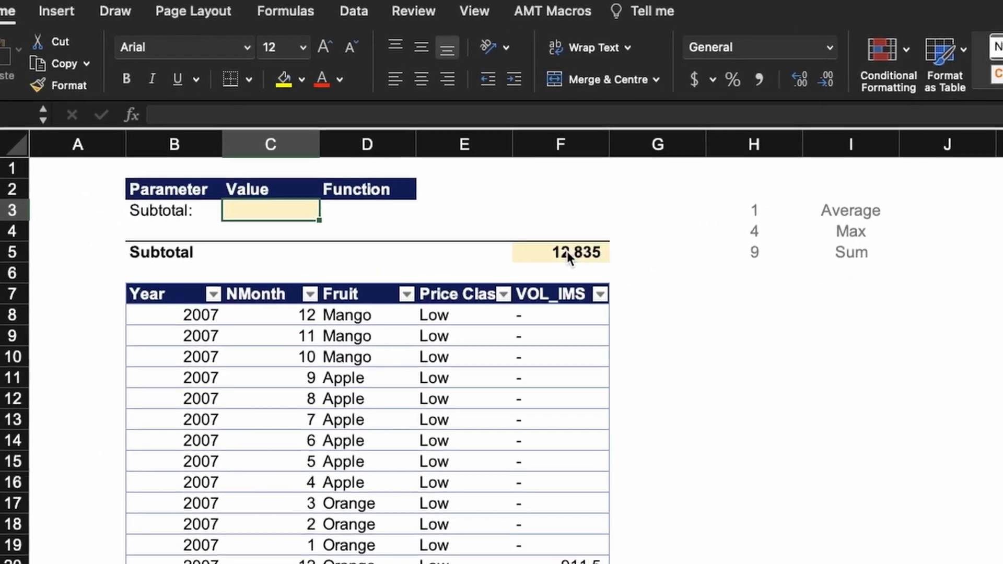
Enter 1 as the Subtotal value in C3 and build an INDEX formula over I3:I5 in D3 to return the matching function name.
{"action": "type", "text": "1"}
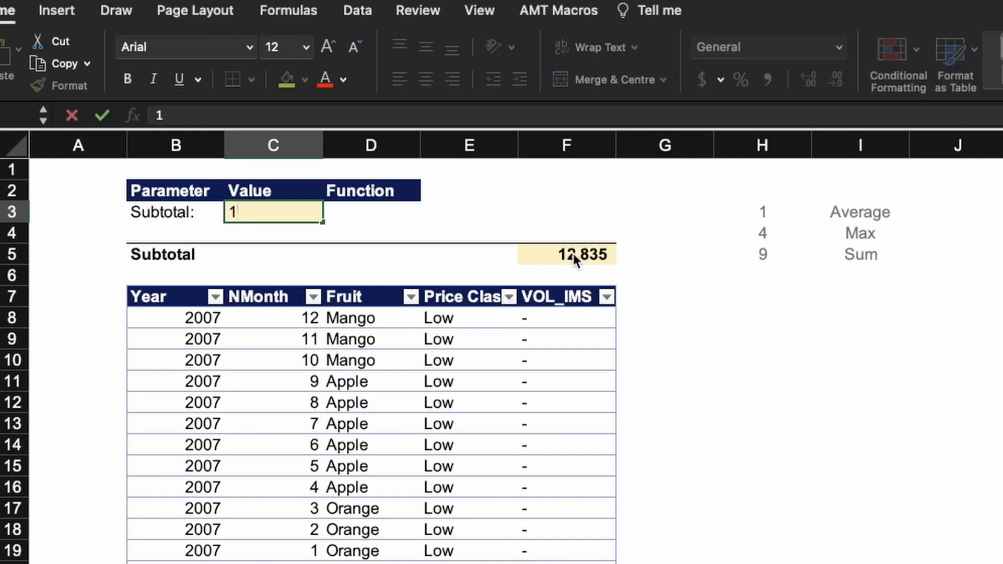
{"action": "key", "text": "Tab"}
{"action": "type", "text": "=index"}
{"action": "key", "text": "Tab"}
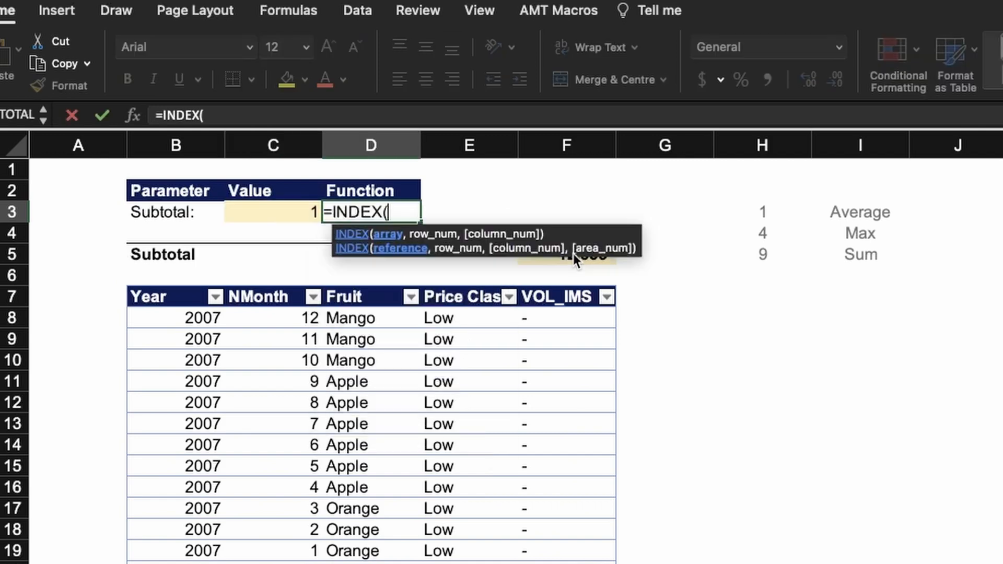
{"action": "key", "text": "Right"}
{"action": "key", "text": "Right"}
{"action": "key", "text": "Right"}
{"action": "key", "text": "Right"}
{"action": "key", "text": "Right"}
{"action": "key", "text": "shift+Down"}
{"action": "key", "text": "shift+Down"}
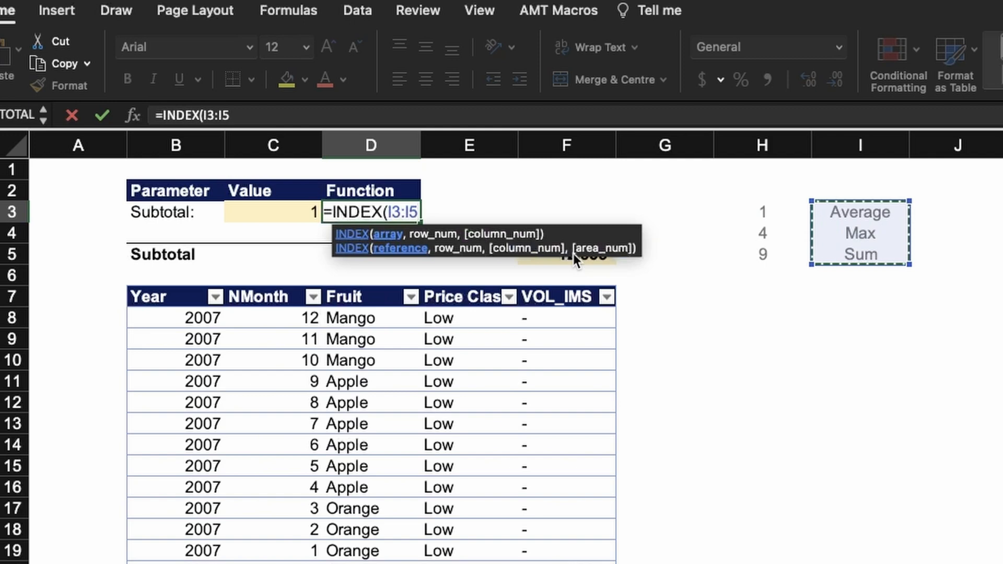
{"action": "type", "text": ","}
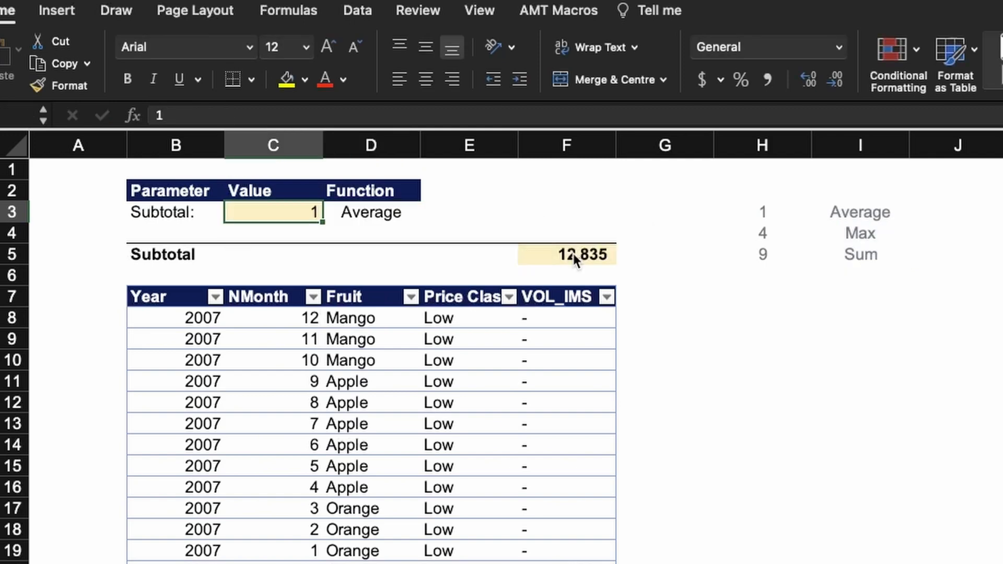
Test the function name lookup in D3 by changing the Subtotal value in C3 to 4 and 9 in turn.
{"action": "type", "text": "4"}
{"action": "key", "text": "Return"}
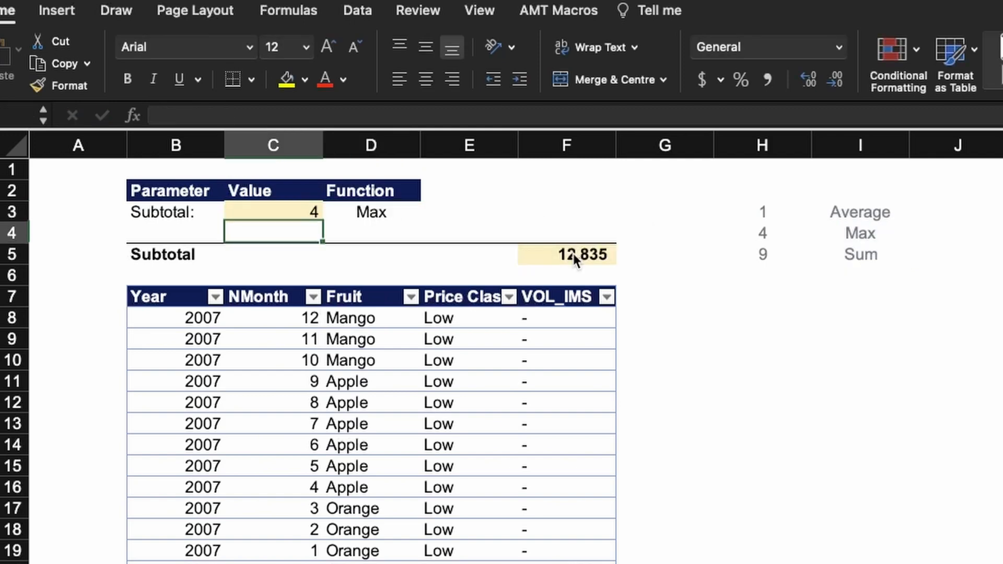
{"action": "key", "text": "Up"}
{"action": "type", "text": "9"}
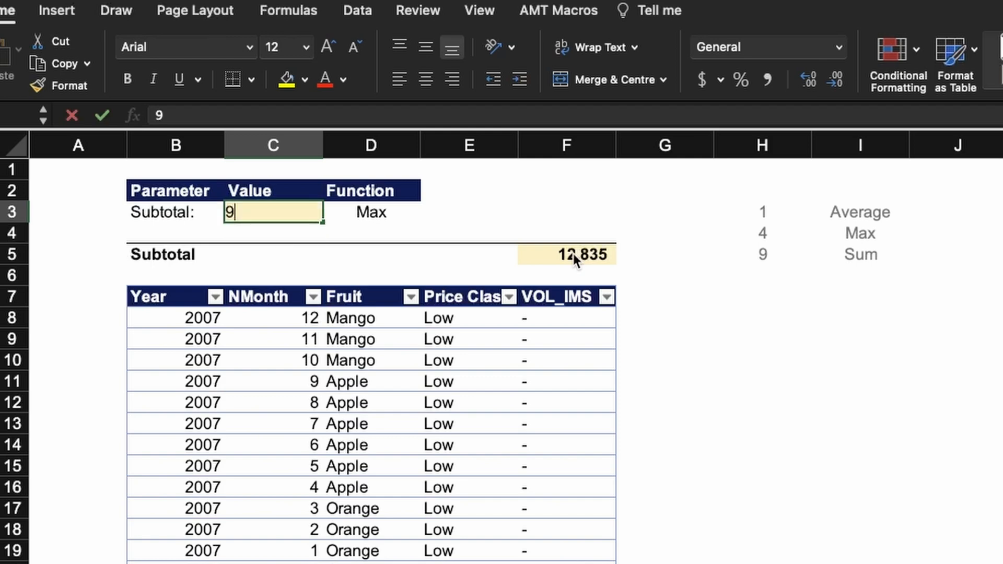
{"action": "key", "text": "Return"}
Replace the fixed function number 9 in the F5 SUBTOTAL formula with a reference to cell C3, keeping the range F8:F36.
{"action": "key", "text": "Right"}
{"action": "key", "text": "Right"}
{"action": "key", "text": "Right"}
{"action": "key", "text": "Down"}
{"action": "key", "text": "F2"}
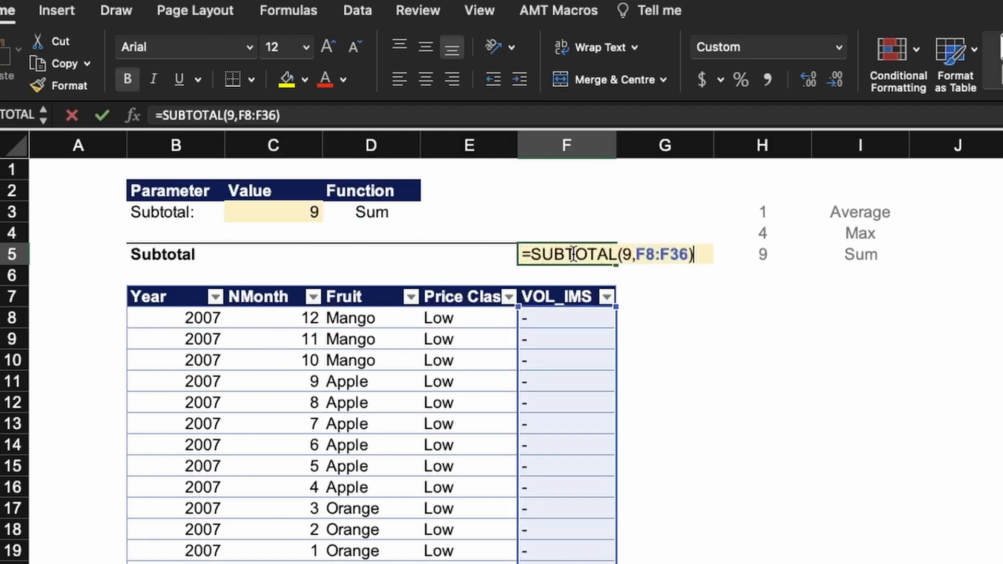
{"action": "left_click", "coordinate": [630, 254]}
{"action": "key", "text": "BackSpace"}
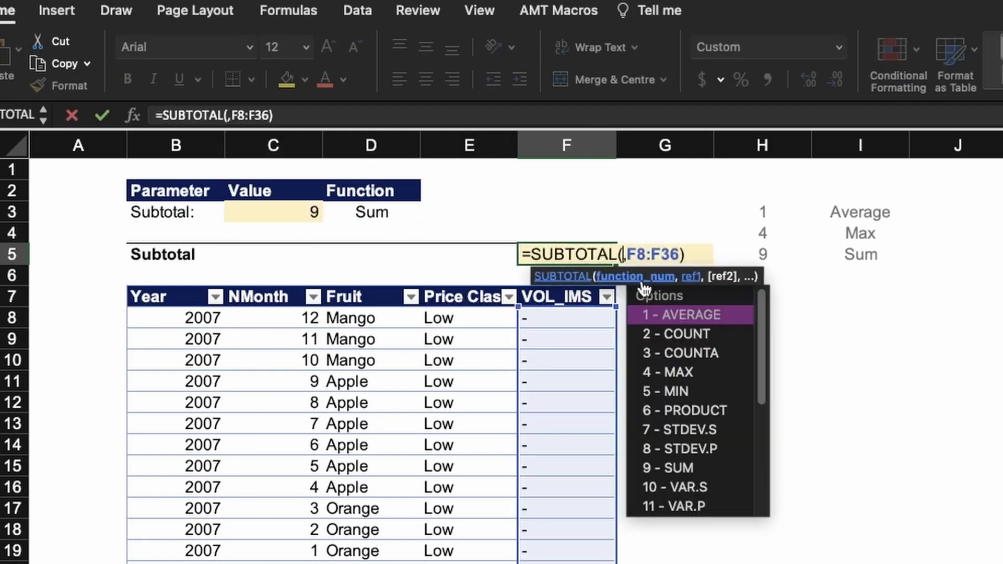
{"action": "left_click", "coordinate": [291, 213]}
{"action": "key", "text": "Return"}
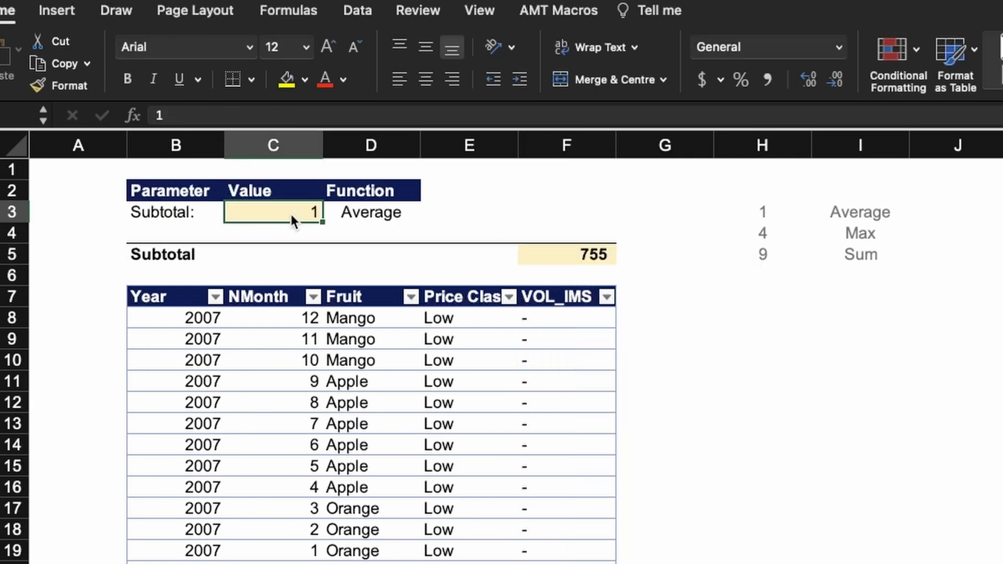
Test the selectable subtotal by setting C3 to 4 for Max and finally to 9 for Sum.
{"action": "type", "text": "4"}
{"action": "key", "text": "Return"}
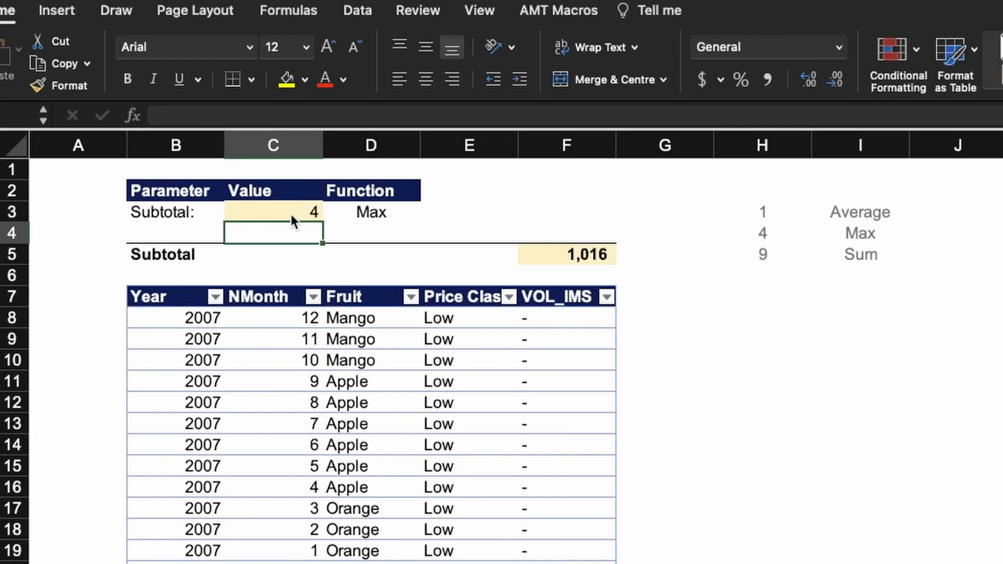
{"action": "key", "text": "Up"}
{"action": "type", "text": "9"}
{"action": "key", "text": "Return"}
{"action": "key", "text": "Up"}
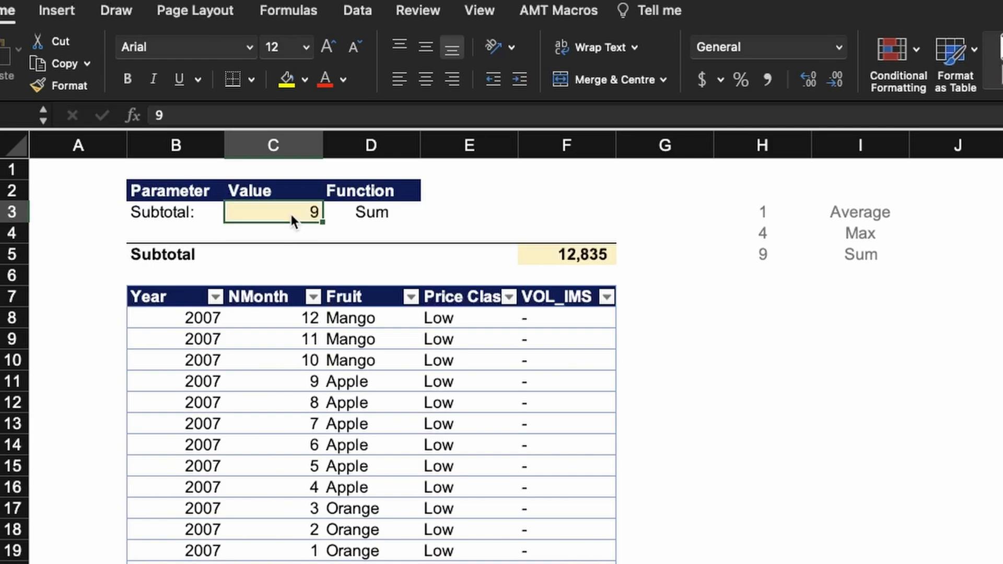